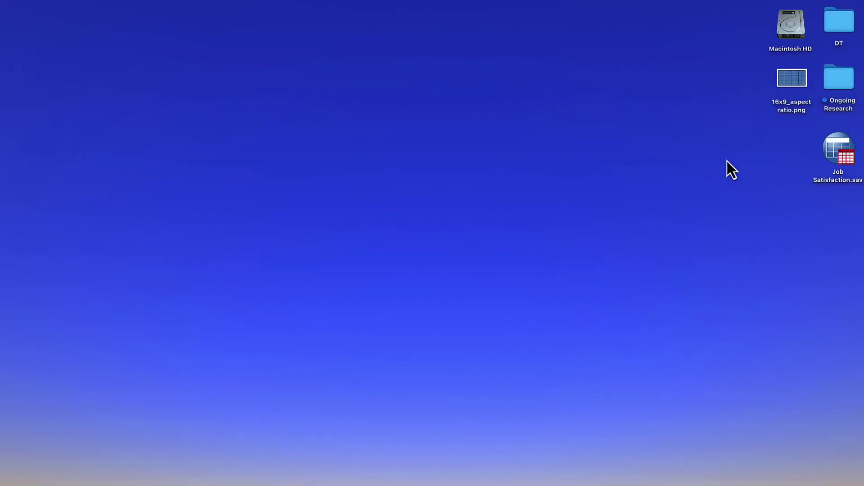
- Load Job Satisfaction.sav from the Desktop so its data grid (RandomID to Marital) appears
{"action": "left_click", "coordinate": [840, 158]}
{"action": "left_click", "coordinate": [807, 146]}
{"action": "left_click", "coordinate": [799, 152]}
{"action": "left_click", "coordinate": [843, 181]}
{"action": "left_click", "coordinate": [835, 198]}
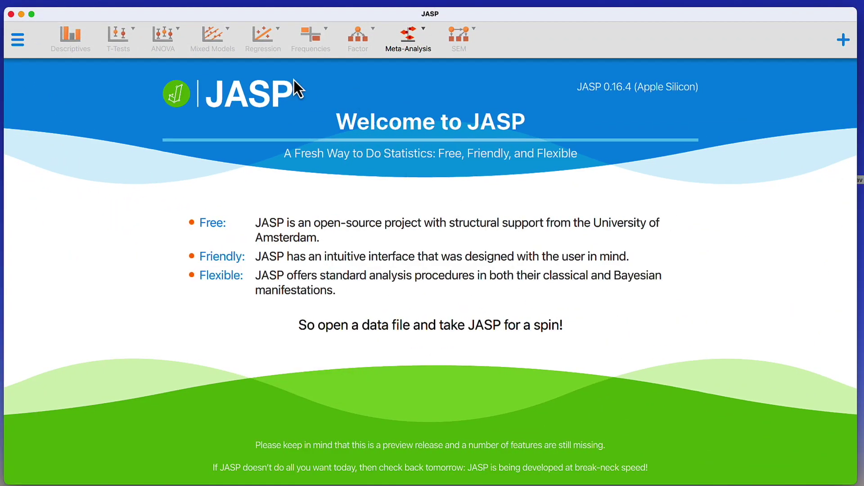
{"action": "left_click", "coordinate": [19, 45]}
{"action": "left_click", "coordinate": [57, 80]}
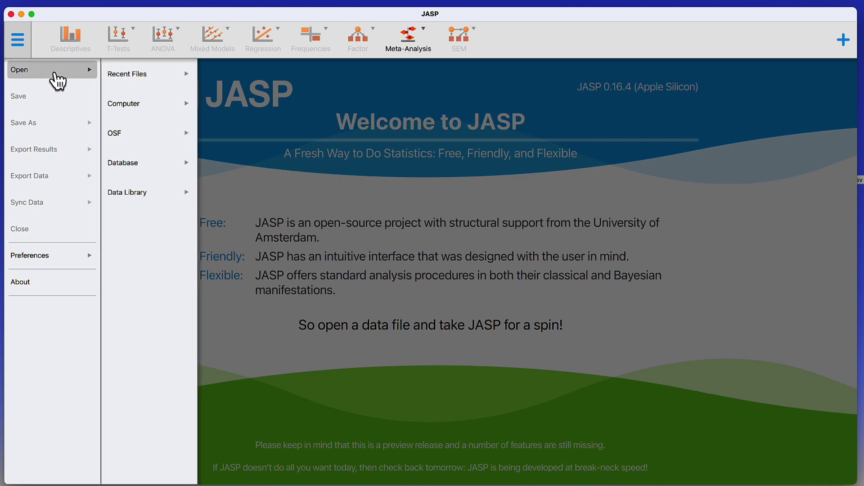
{"action": "left_click", "coordinate": [145, 109]}
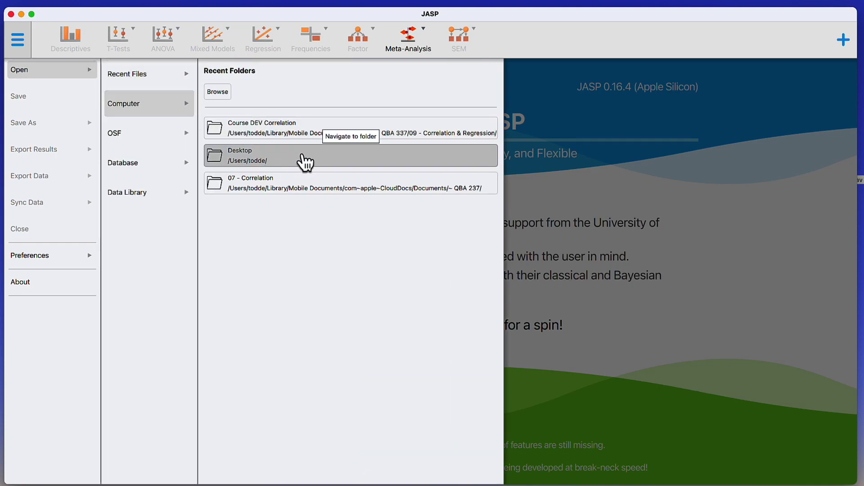
{"action": "left_click", "coordinate": [308, 167]}
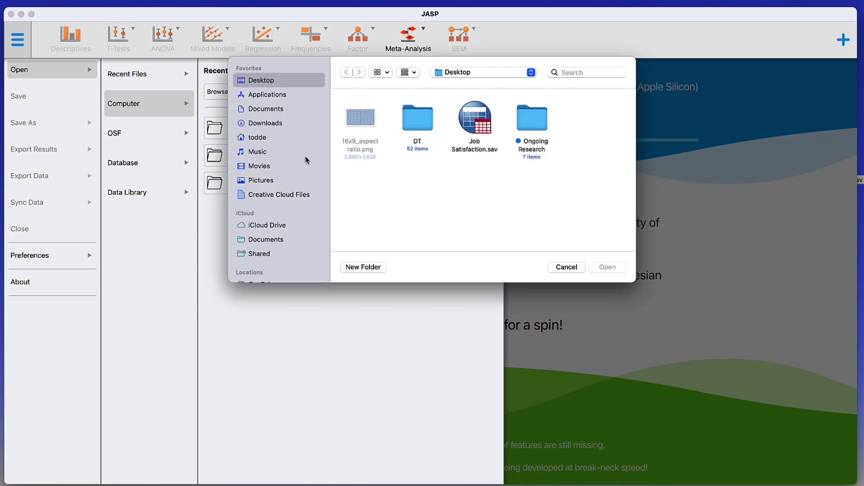
{"action": "left_click", "coordinate": [480, 123]}
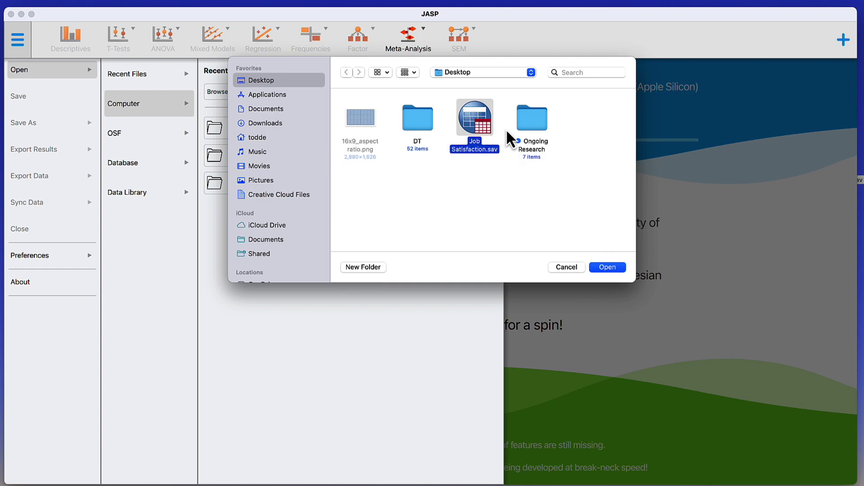
{"action": "left_click", "coordinate": [611, 269]}
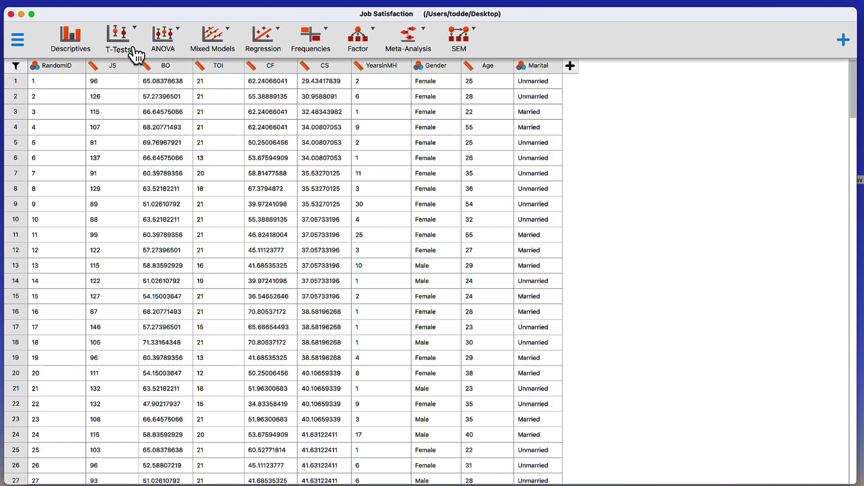
- Start a classical Correlation analysis from the Regression menu
{"action": "left_click", "coordinate": [281, 39]}
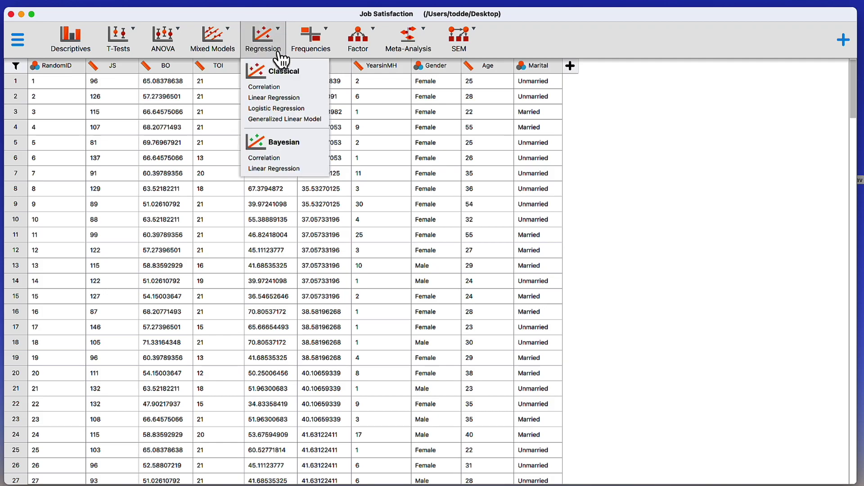
{"action": "left_click", "coordinate": [274, 87]}
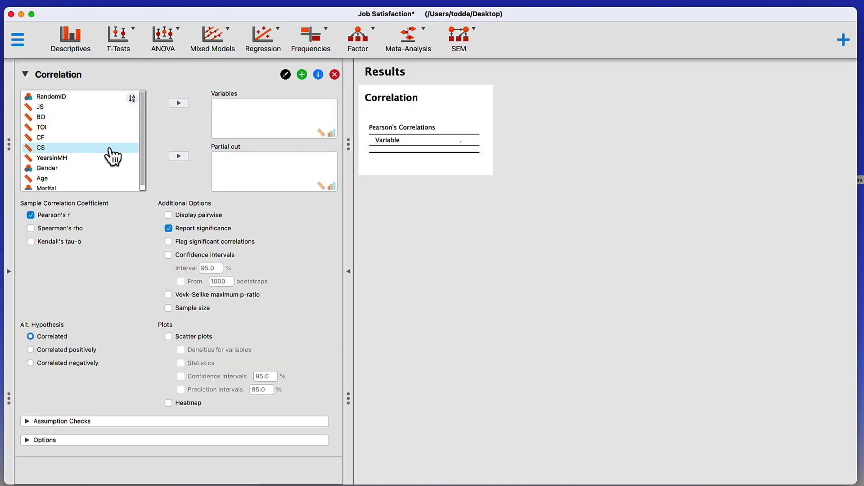
{"action": "scroll", "coordinate": [144, 162], "scroll_direction": "down", "scroll_amount": 1}
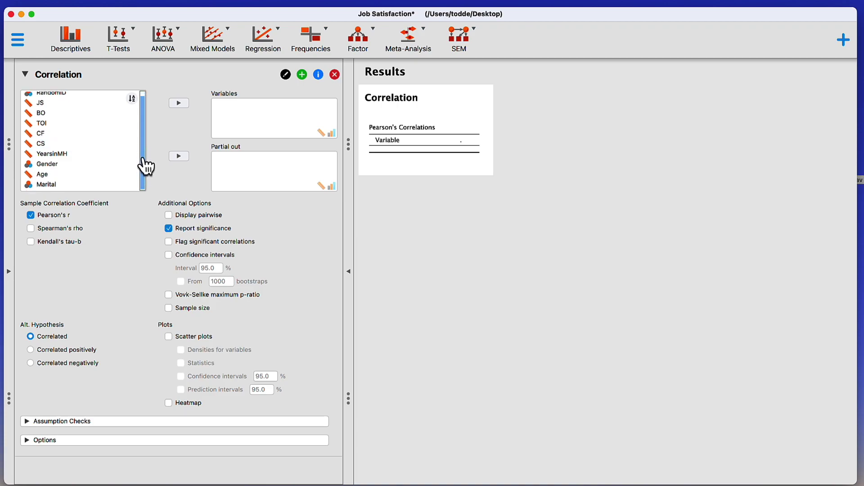
{"action": "scroll", "coordinate": [145, 166], "scroll_direction": "up", "scroll_amount": 1}
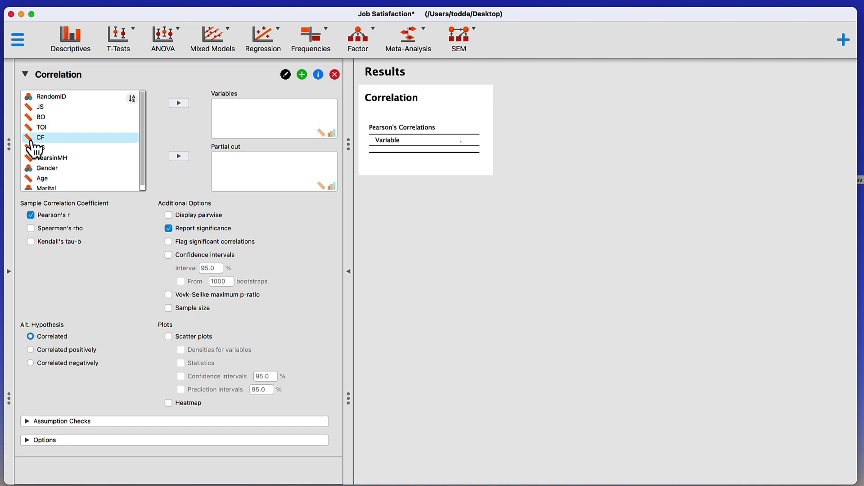
{"action": "scroll", "coordinate": [33, 149], "scroll_direction": "down", "scroll_amount": 1}
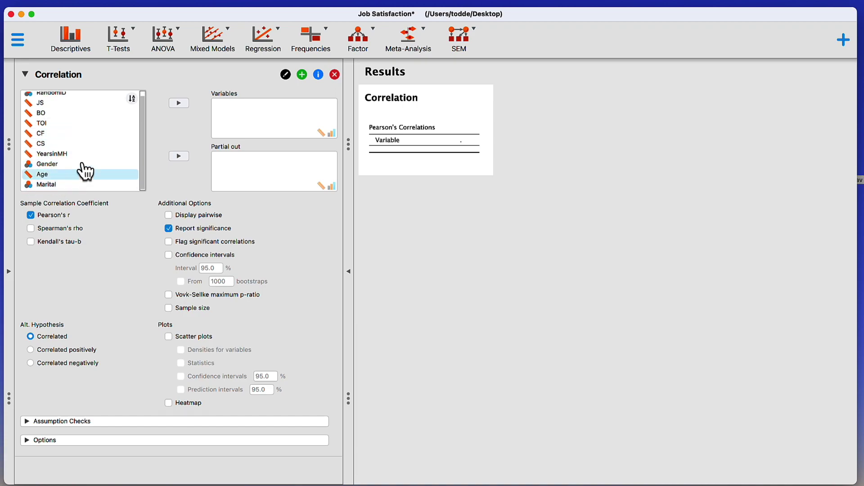
{"action": "scroll", "coordinate": [83, 171], "scroll_direction": "up", "scroll_amount": 1}
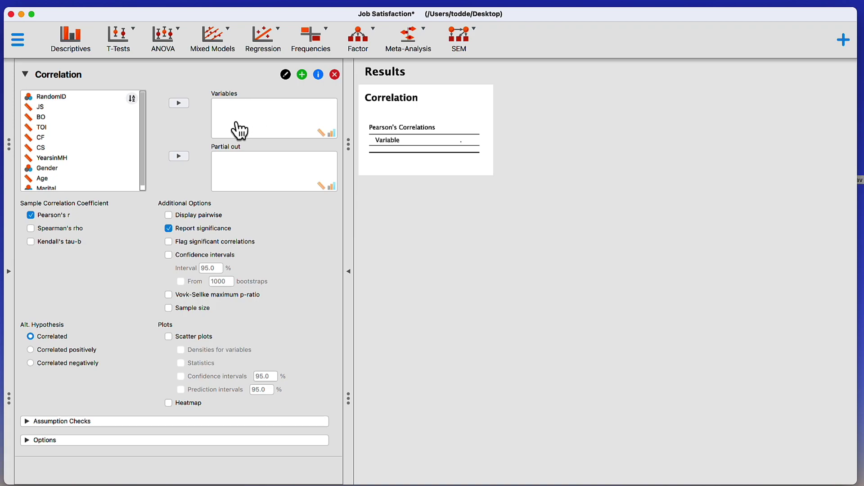
- Add BO and JS as correlation variables, yielding Pearson's r of −0.650
{"action": "left_click", "coordinate": [53, 118]}
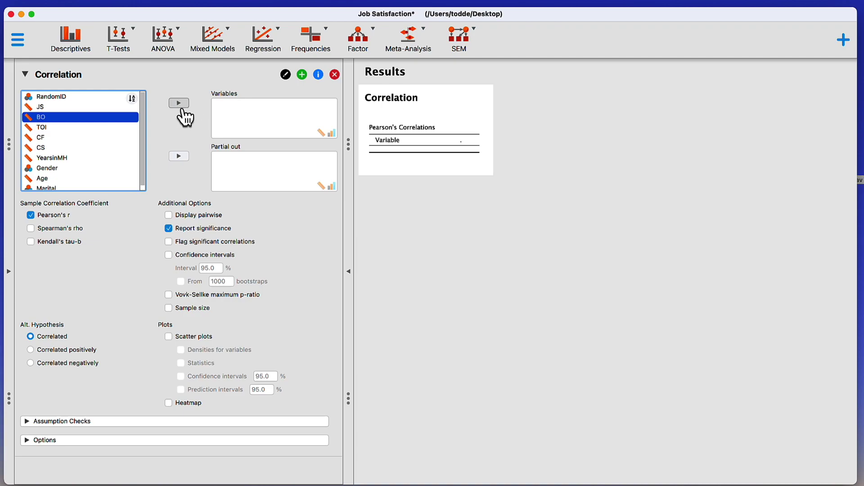
{"action": "left_click", "coordinate": [182, 105]}
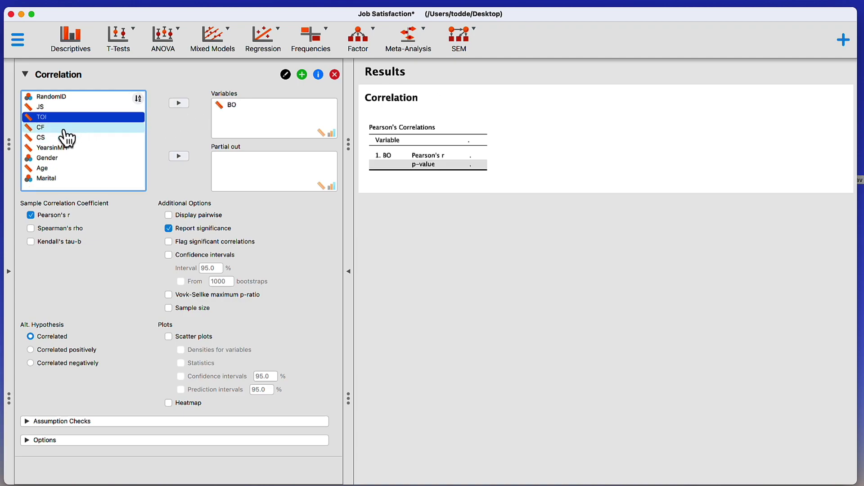
{"action": "left_click", "coordinate": [53, 110]}
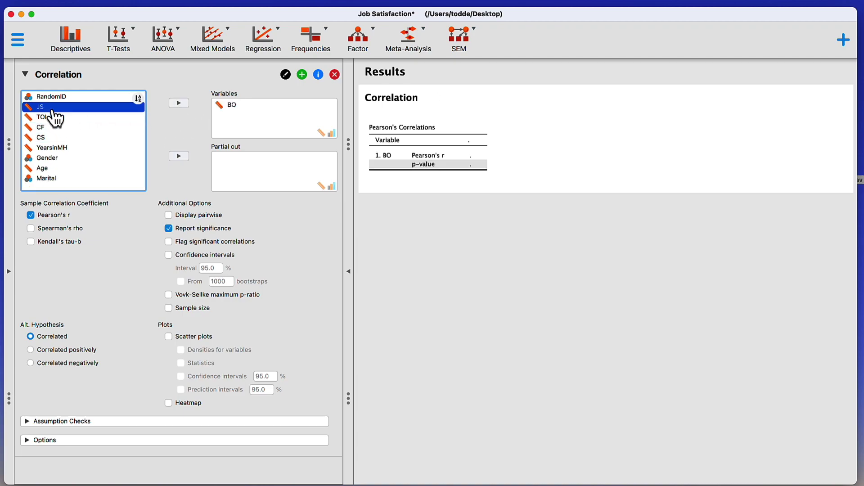
{"action": "left_click", "coordinate": [179, 105]}
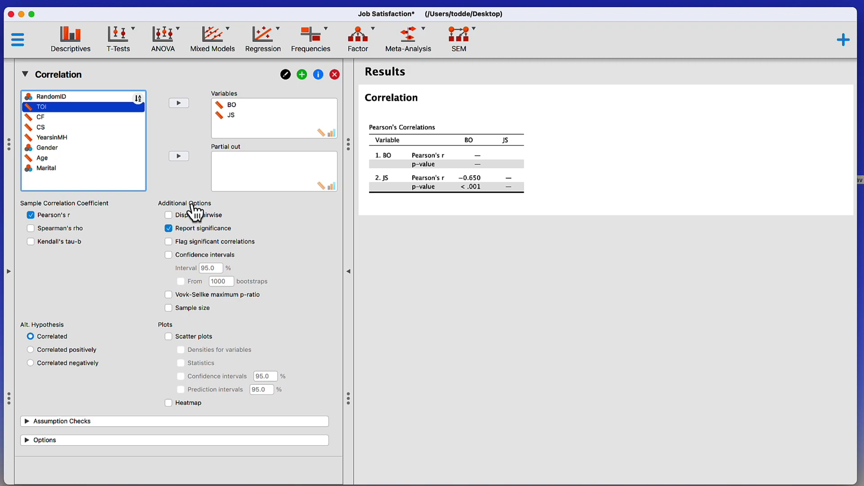
- Display the correlations pairwise and expand the Assumption Checks options
{"action": "left_click", "coordinate": [214, 220]}
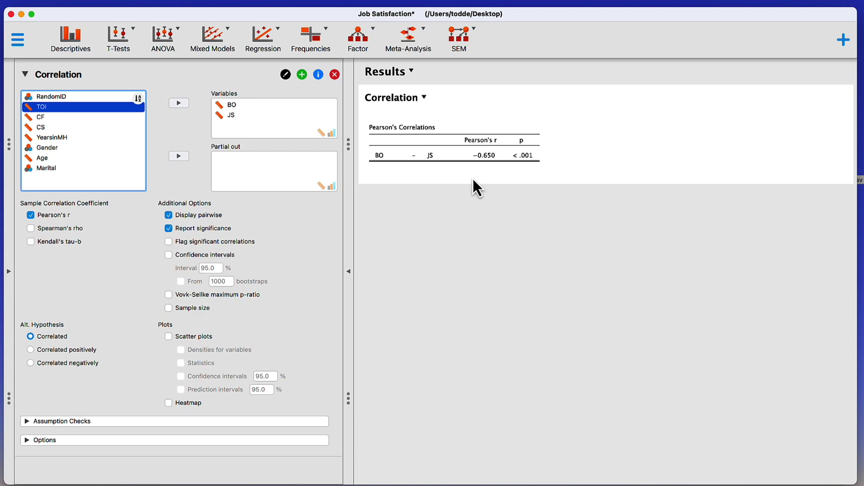
{"action": "left_click", "coordinate": [27, 422]}
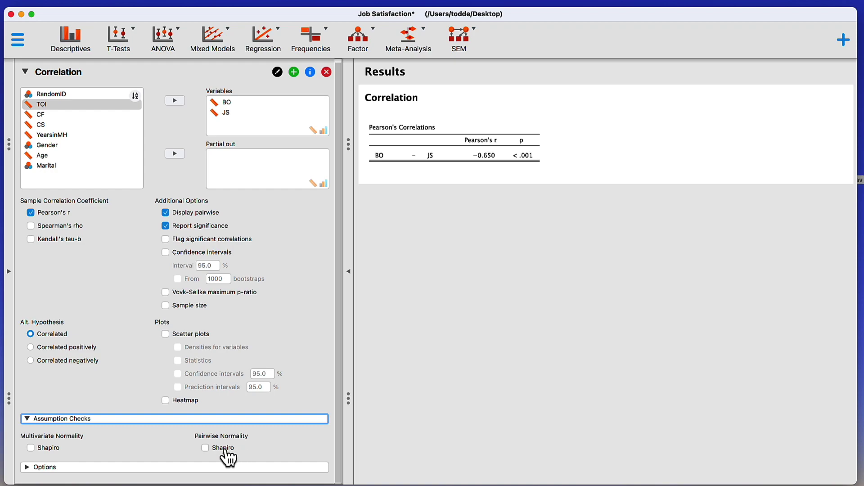
- Enable the pairwise Shapiro-Wilk test for BO – JS (W = 0.991, p = 0.229)
{"action": "left_click", "coordinate": [224, 448]}
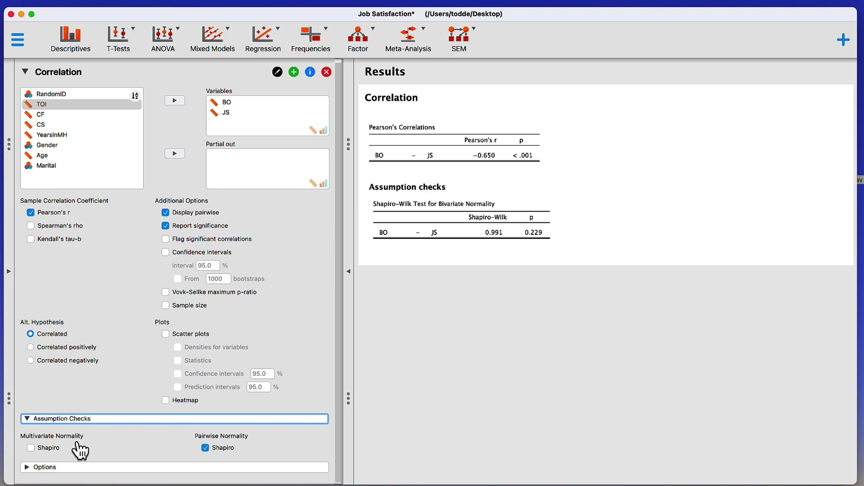
{"action": "left_click", "coordinate": [31, 448]}
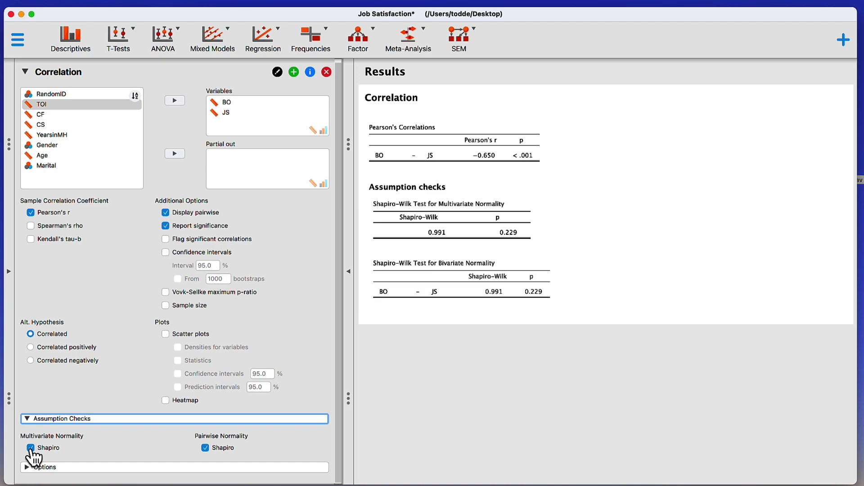
{"action": "left_click", "coordinate": [30, 448]}
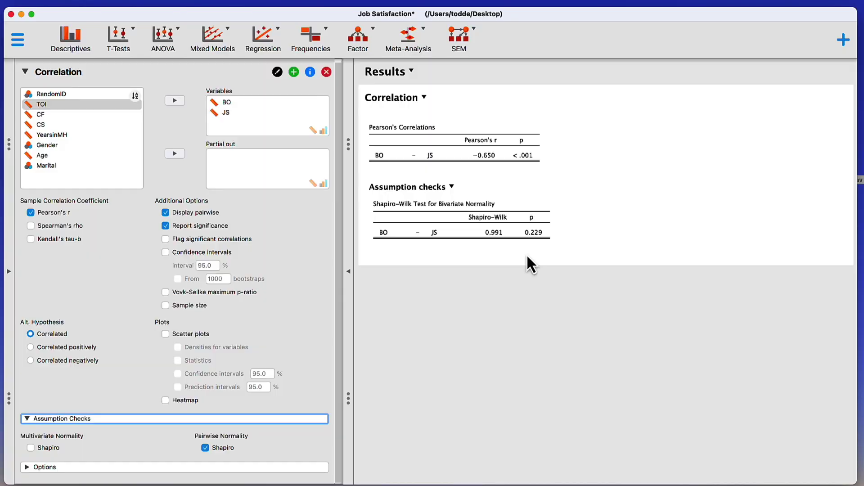
- Flag significant correlations, add 95% confidence intervals, and report the sample size n
{"action": "left_click", "coordinate": [165, 240]}
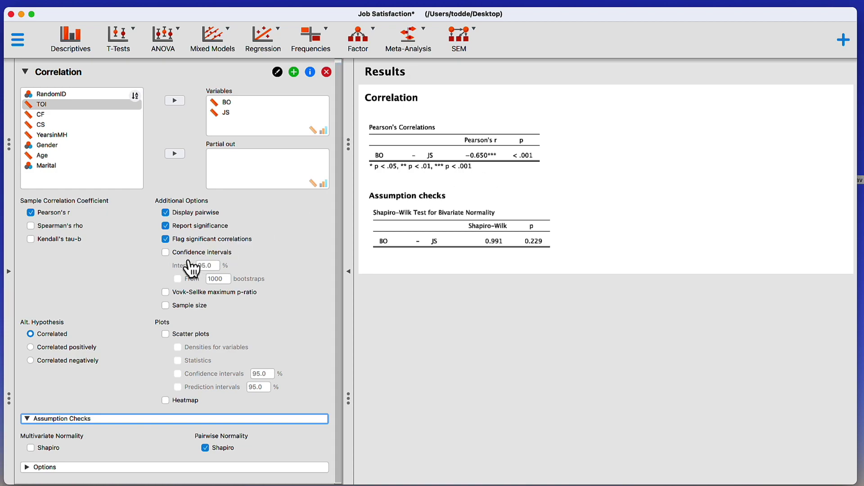
{"action": "left_click", "coordinate": [166, 254]}
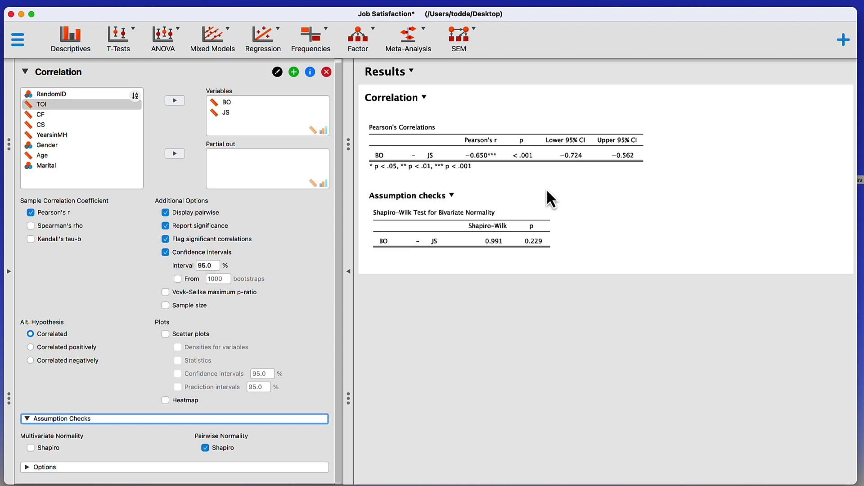
{"action": "left_click", "coordinate": [178, 307]}
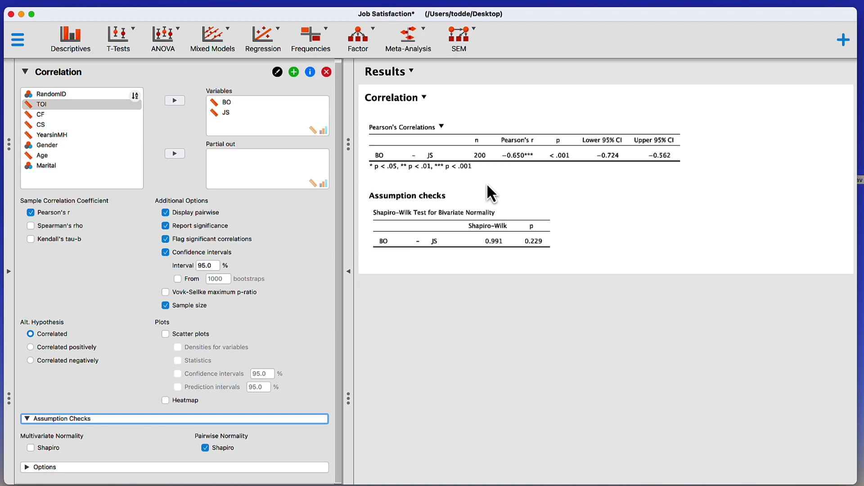
- Add a BO vs. JS scatter plot with fitted line and resize it larger
{"action": "left_click", "coordinate": [165, 335]}
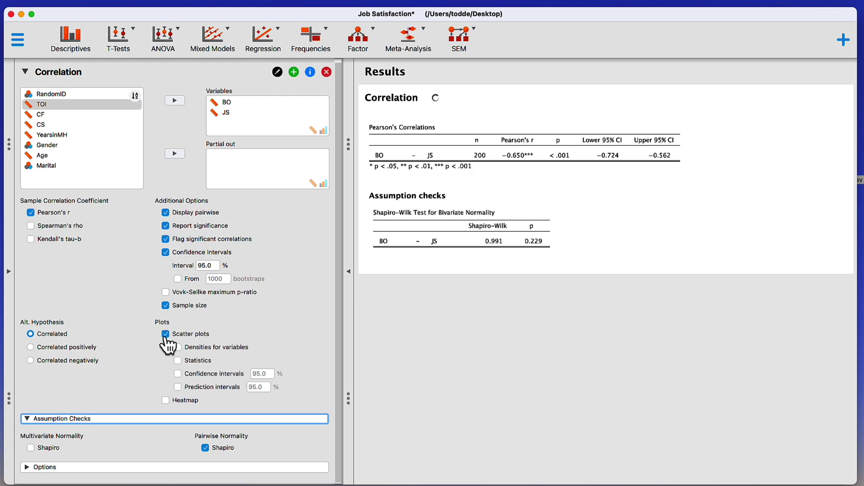
{"action": "scroll", "coordinate": [723, 261], "scroll_direction": "down", "scroll_amount": 2}
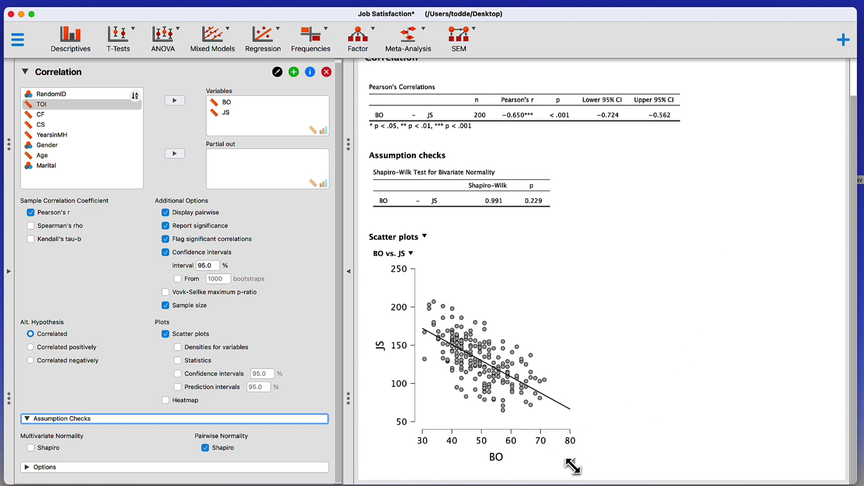
{"action": "left_click_drag", "start_coordinate": [573, 467], "coordinate": [654, 479]}
{"action": "scroll", "coordinate": [662, 460], "scroll_direction": "down", "scroll_amount": 3}
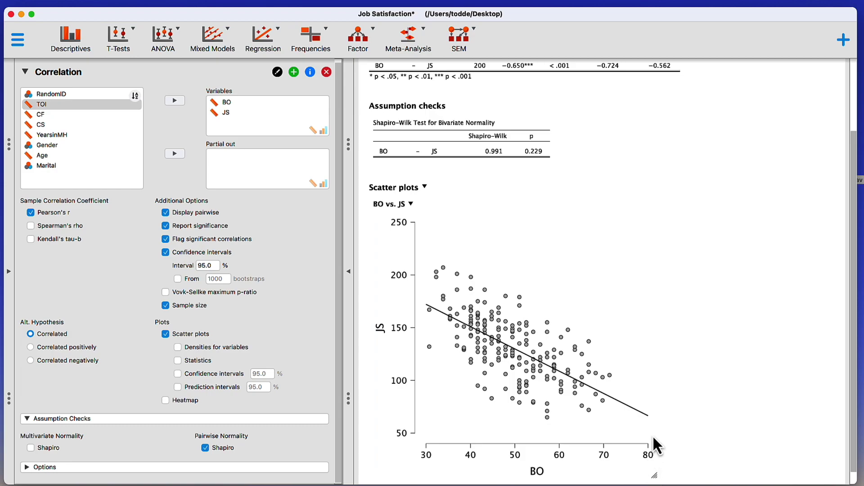
{"action": "left_click", "coordinate": [411, 204]}
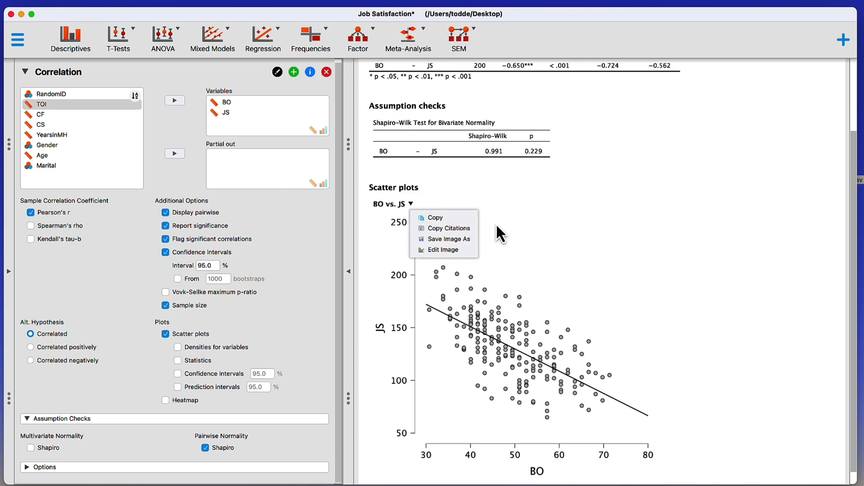
{"action": "left_click", "coordinate": [554, 235]}
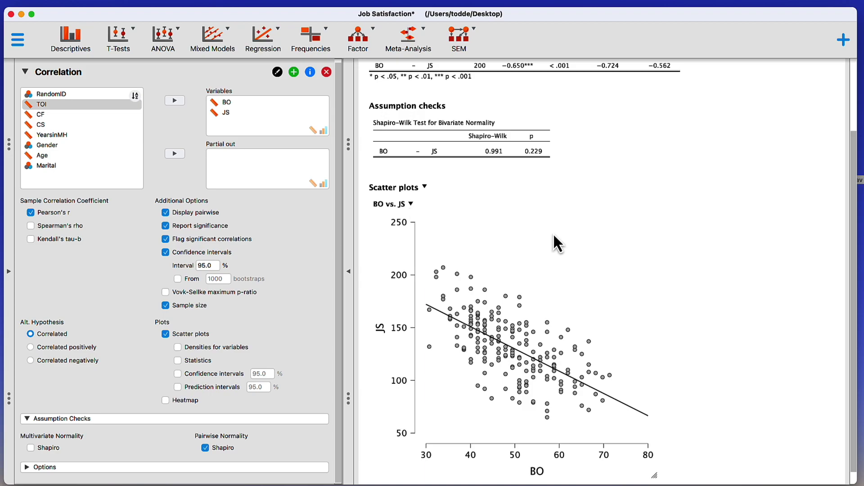
{"action": "scroll", "coordinate": [448, 339], "scroll_direction": "down", "scroll_amount": 1}
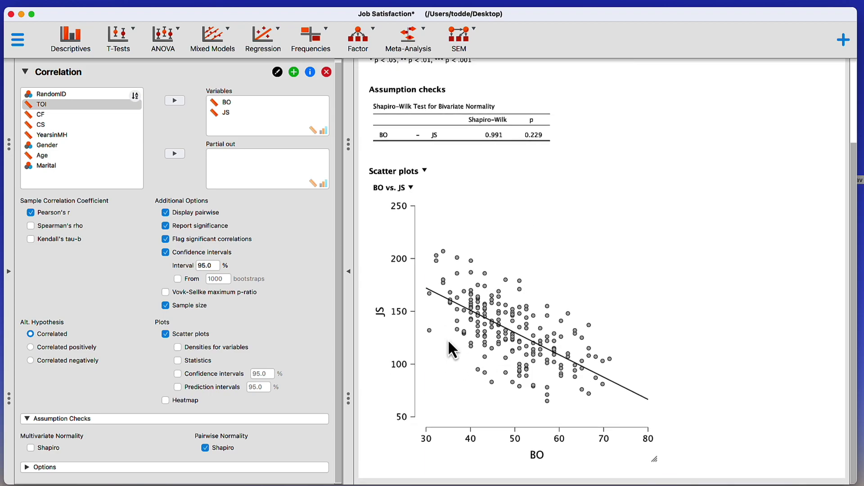
{"action": "scroll", "coordinate": [449, 343], "scroll_direction": "up", "scroll_amount": 1}
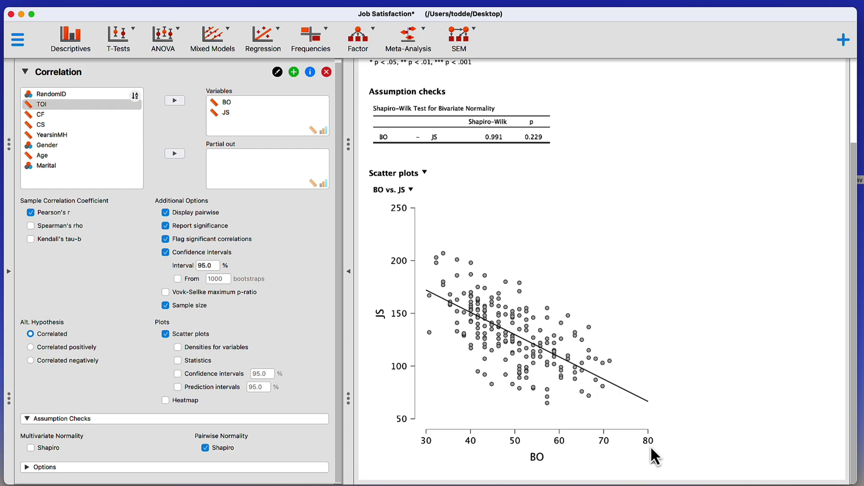
{"action": "left_click_drag", "start_coordinate": [656, 462], "coordinate": [646, 461]}
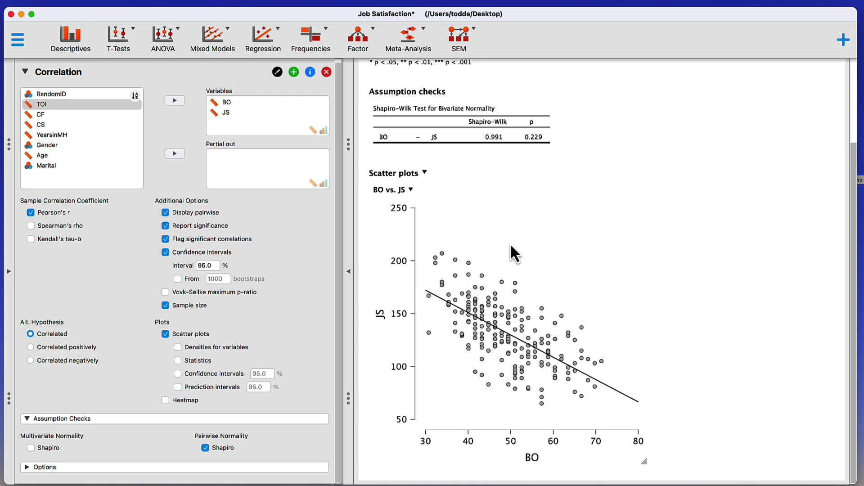
{"action": "scroll", "coordinate": [509, 243], "scroll_direction": "up", "scroll_amount": 3}
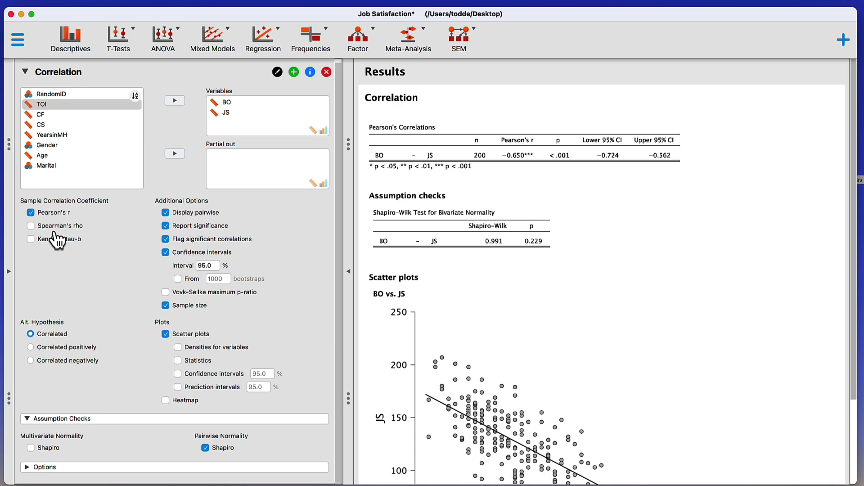
- Turn Spearman's rho and Kendall's tau-b off, leaving only Pearson's r
{"action": "left_click", "coordinate": [31, 226]}
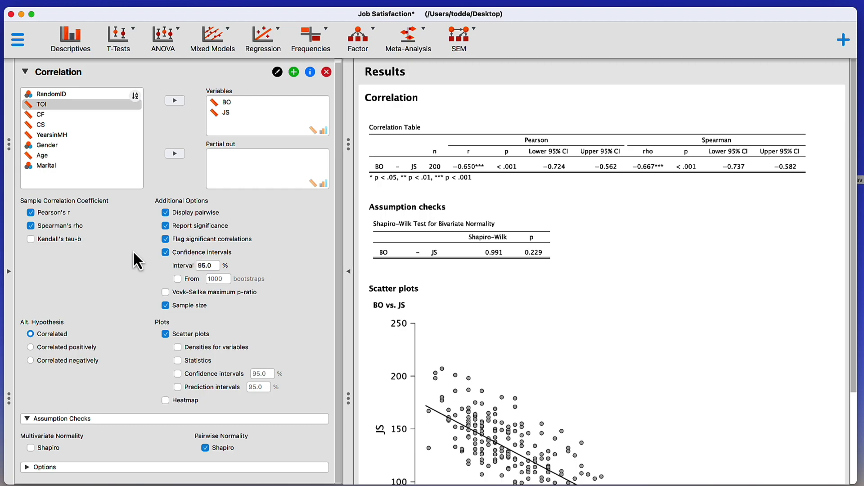
{"action": "left_click", "coordinate": [71, 230]}
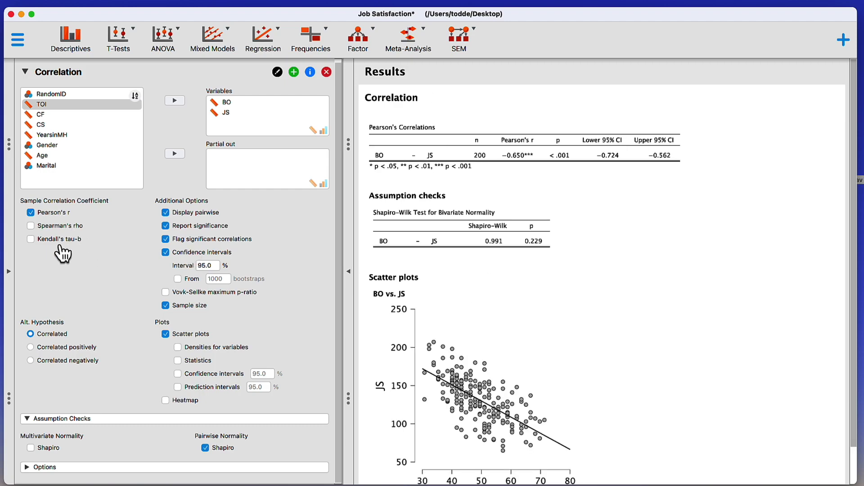
{"action": "left_click", "coordinate": [55, 242]}
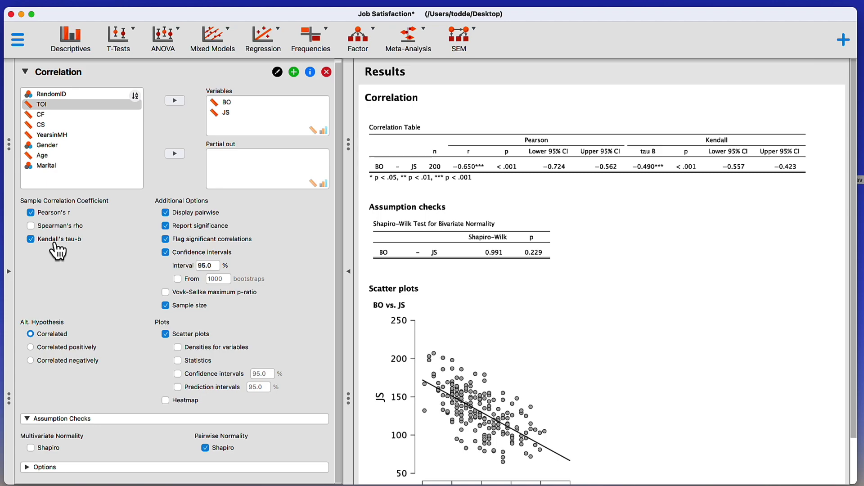
{"action": "left_click", "coordinate": [54, 242]}
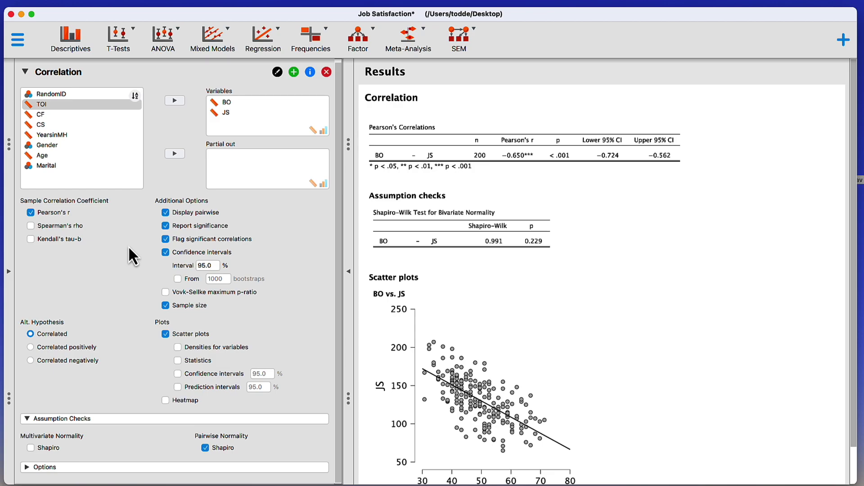
{"action": "scroll", "coordinate": [578, 301], "scroll_direction": "down", "scroll_amount": 5}
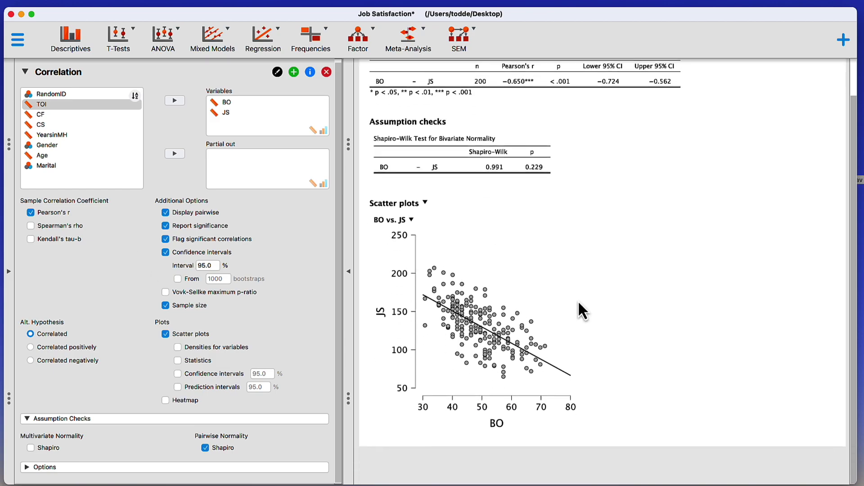
{"action": "scroll", "coordinate": [529, 231], "scroll_direction": "up", "scroll_amount": 3}
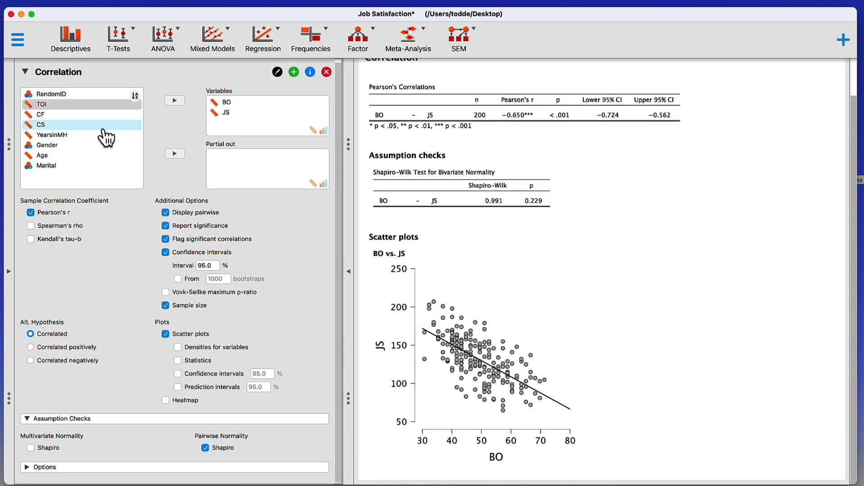
- Add TOI, CF, CS and Age to the variables and switch off scatter plots
{"action": "left_click", "coordinate": [68, 125], "text": "shift"}
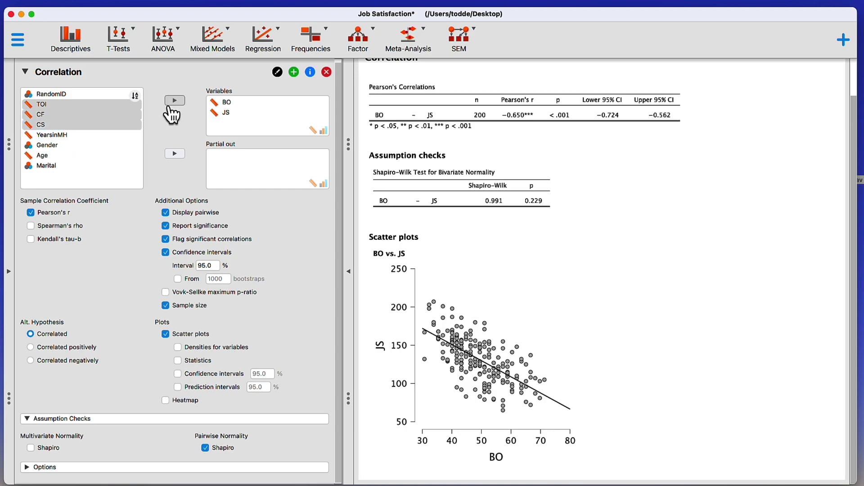
{"action": "left_click", "coordinate": [174, 101]}
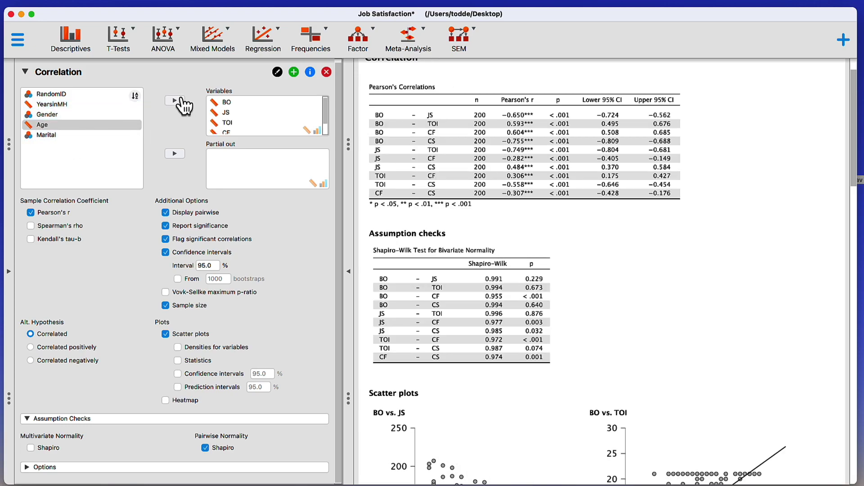
{"action": "left_click", "coordinate": [175, 101]}
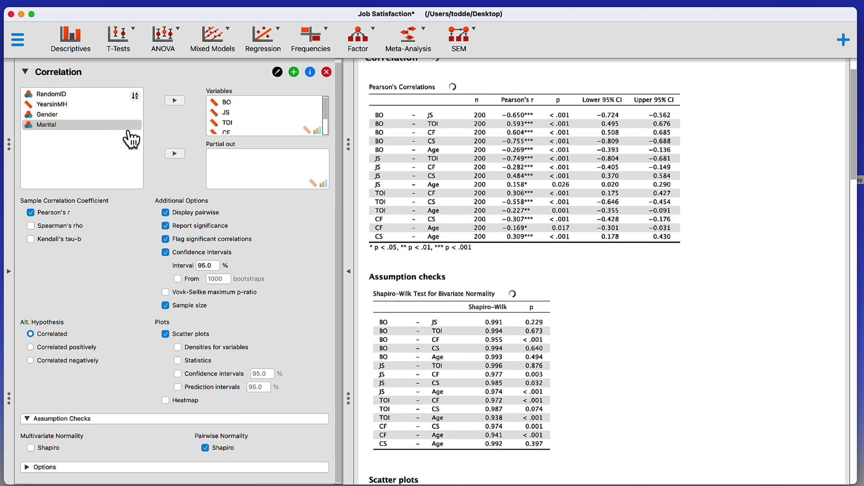
{"action": "scroll", "coordinate": [613, 311], "scroll_direction": "down", "scroll_amount": 15}
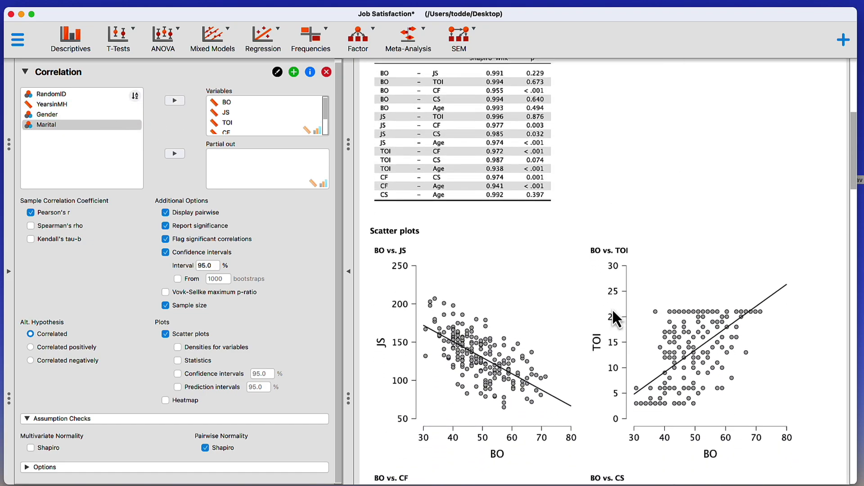
{"action": "scroll", "coordinate": [613, 309], "scroll_direction": "down", "scroll_amount": 10}
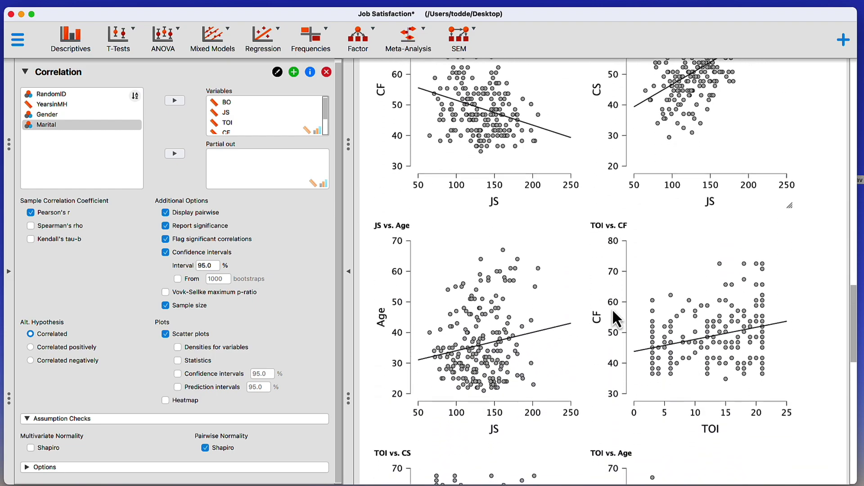
{"action": "left_click", "coordinate": [166, 334]}
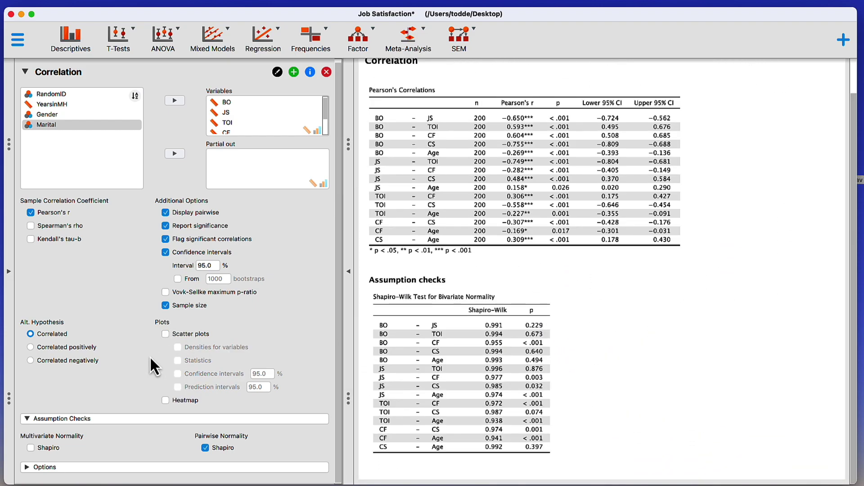
{"action": "left_click", "coordinate": [28, 469]}
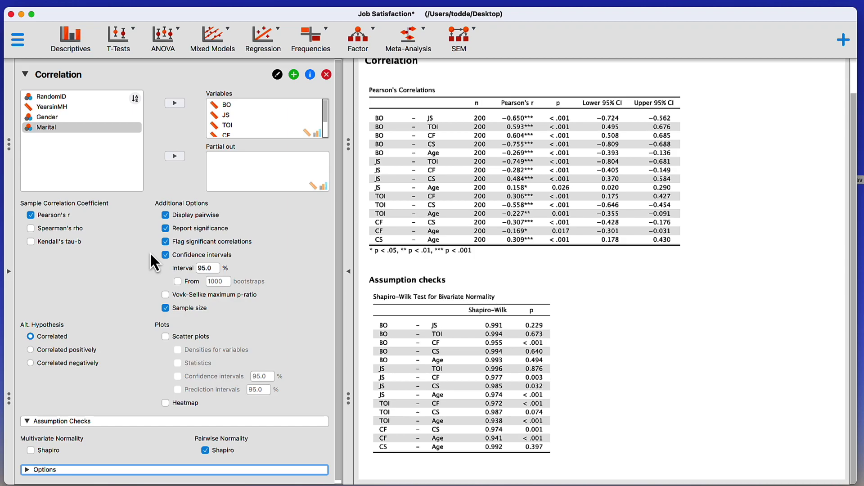
{"action": "left_click", "coordinate": [166, 216]}
- Keep significance flags on the six-variable matrix and add a Pearson's r heatmap
{"action": "scroll", "coordinate": [560, 156], "scroll_direction": "up", "scroll_amount": 2}
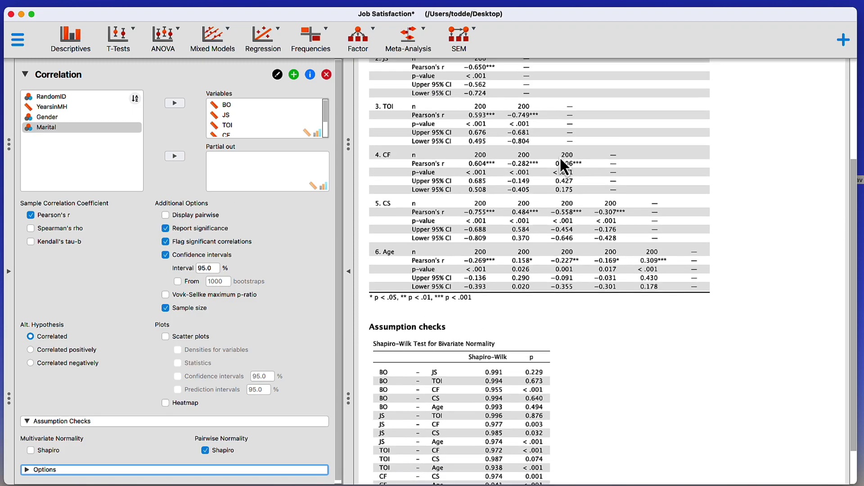
{"action": "scroll", "coordinate": [560, 156], "scroll_direction": "up", "scroll_amount": 4}
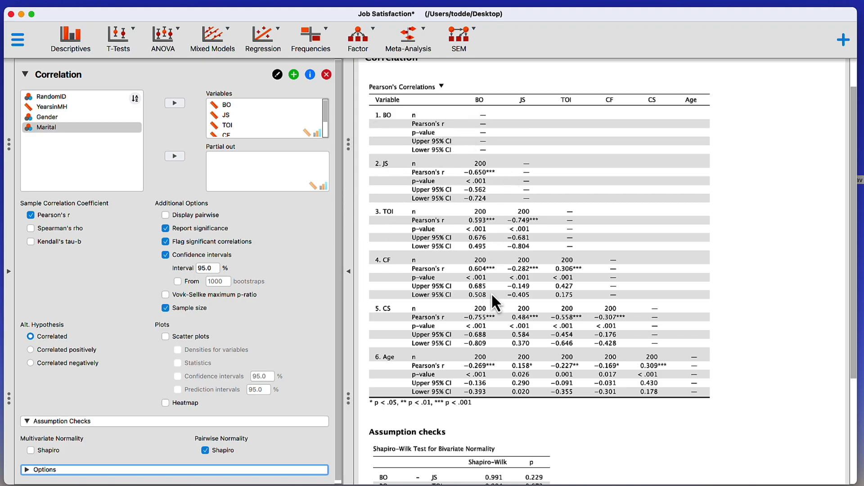
{"action": "left_click", "coordinate": [166, 242]}
{"action": "left_click", "coordinate": [166, 242]}
{"action": "left_click", "coordinate": [166, 403]}
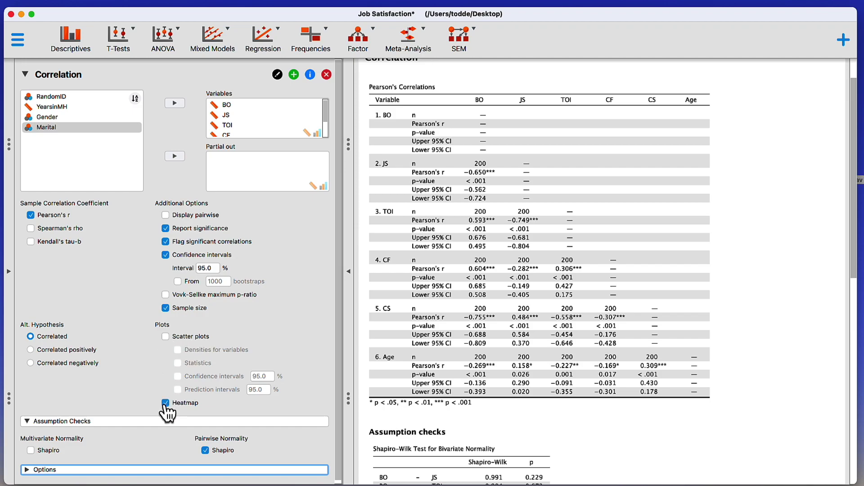
{"action": "scroll", "coordinate": [735, 206], "scroll_direction": "down", "scroll_amount": 10}
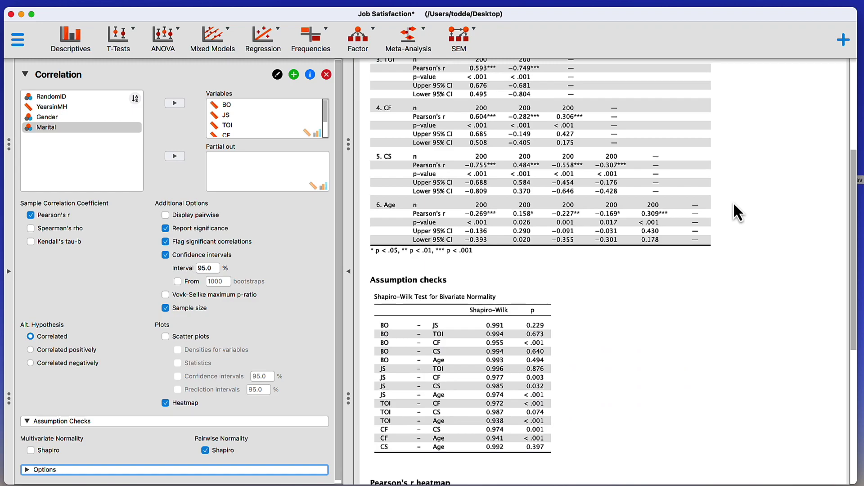
{"action": "scroll", "coordinate": [734, 202], "scroll_direction": "down", "scroll_amount": 3}
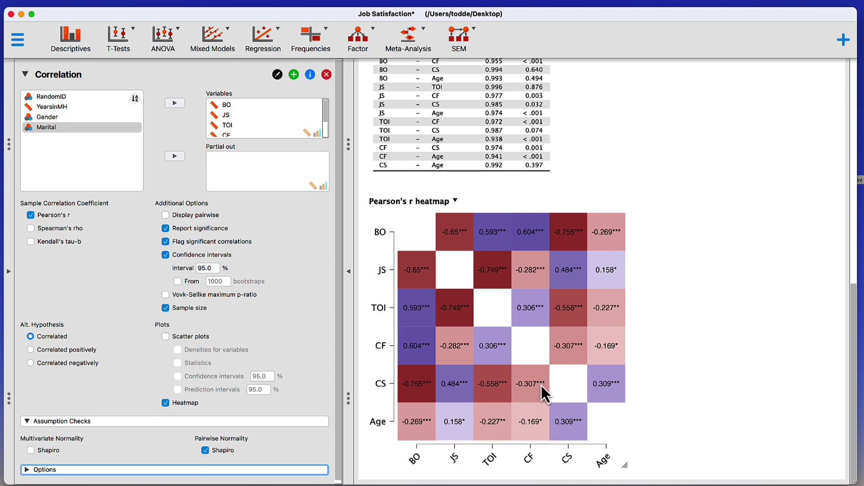
{"action": "left_click", "coordinate": [166, 242]}
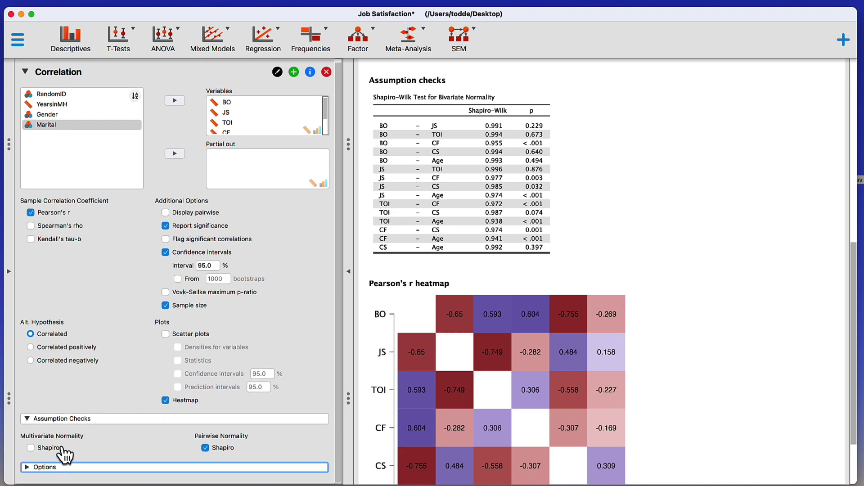
- Enable the multivariate Shapiro normality check, giving W = 0.988 with p = 0.084
{"action": "left_click", "coordinate": [30, 448]}
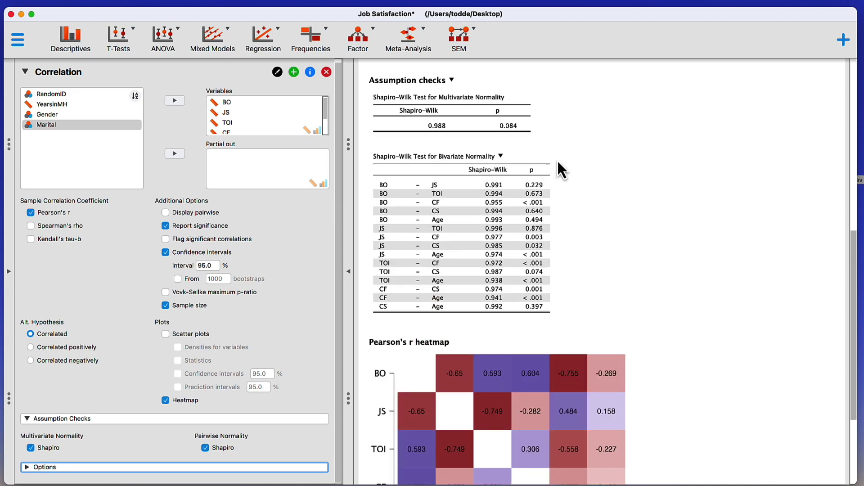